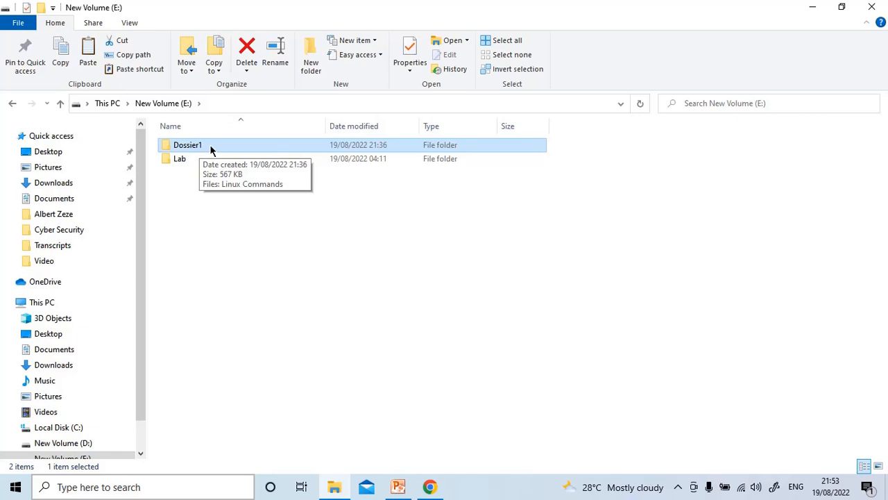
Step: Open the advanced sharing settings in the Dossier1 folder's properties and enable sharing of this folder
right_click(211, 148)
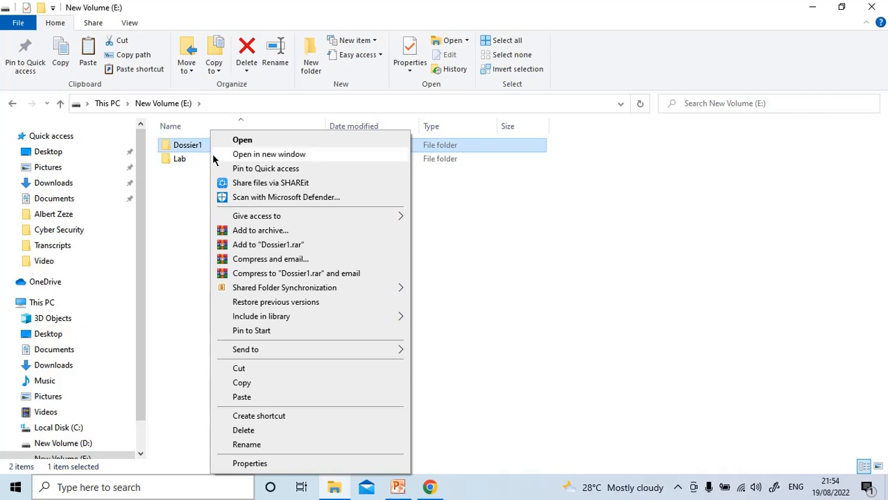
left_click(250, 463)
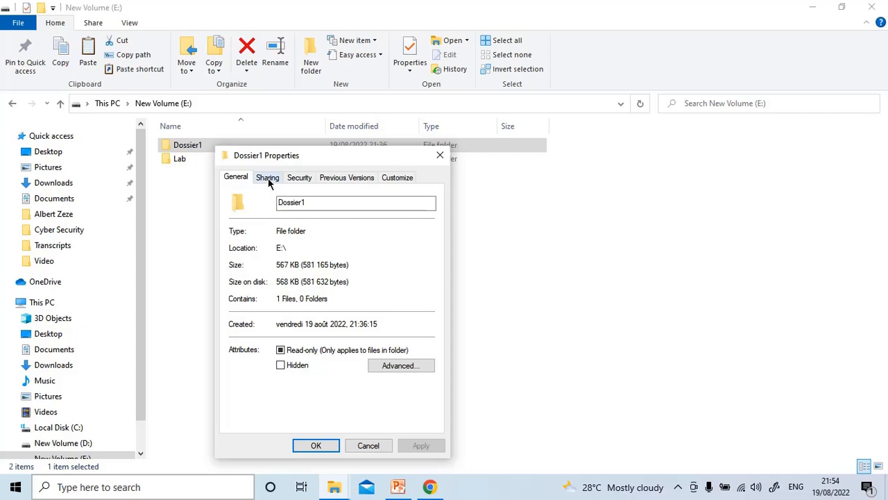
left_click(267, 178)
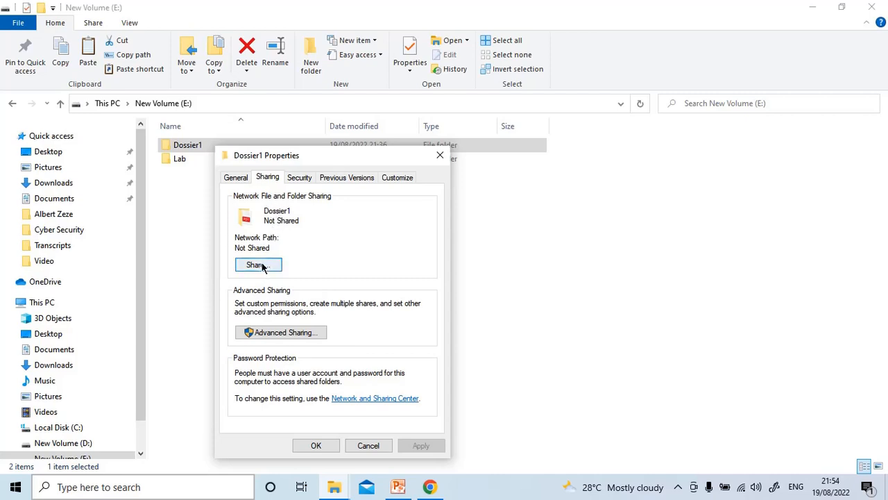
left_click(283, 336)
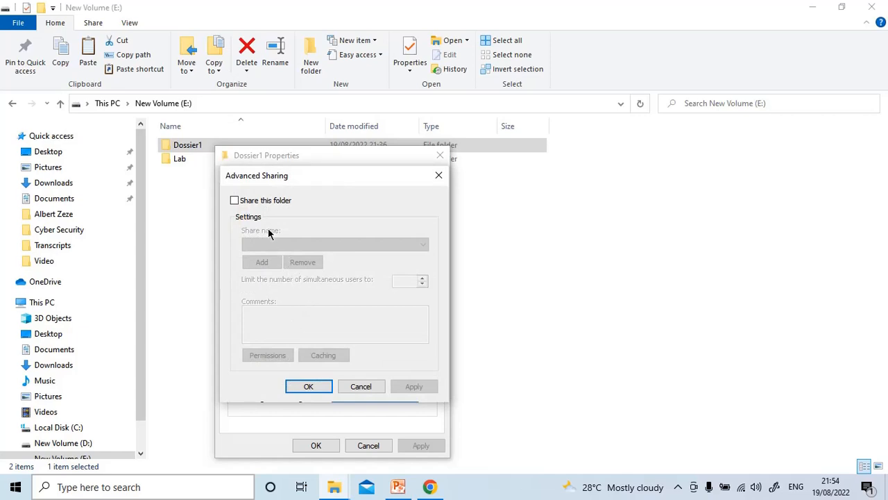
left_click(235, 200)
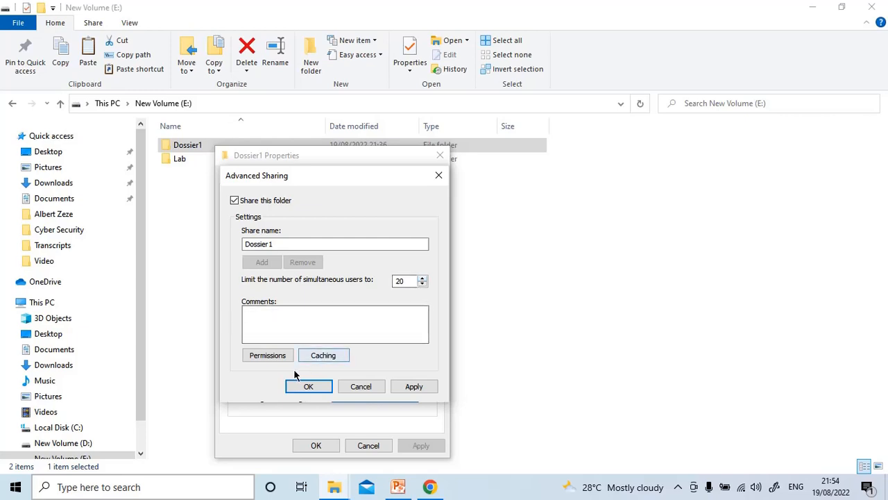
left_click(293, 316)
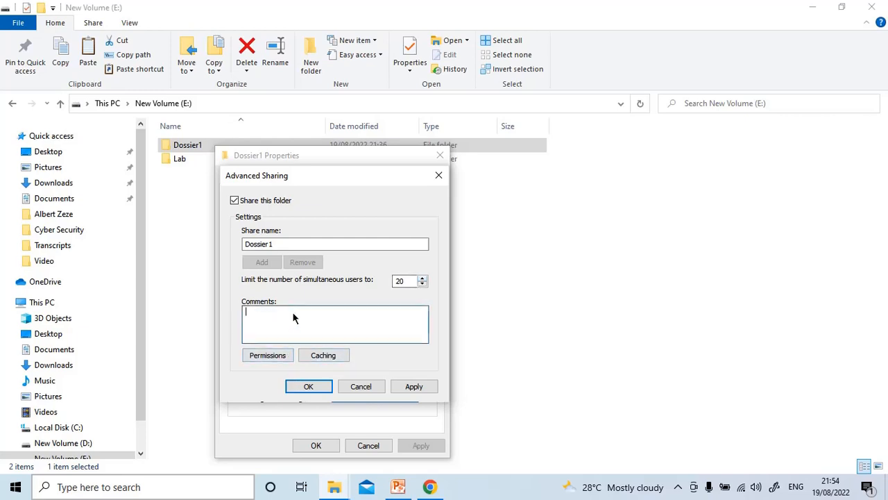
Step: Review the Dossier1 share permissions for Everyone and apply the advanced sharing settings
left_click(275, 357)
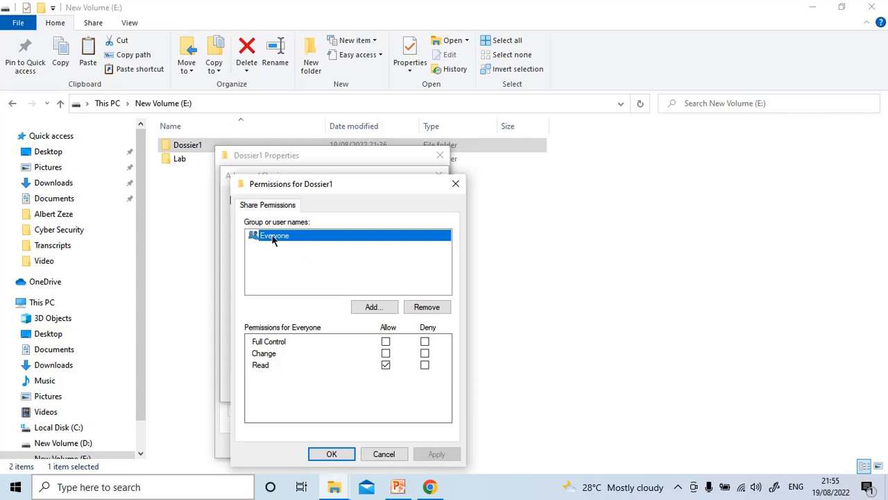
left_click(340, 454)
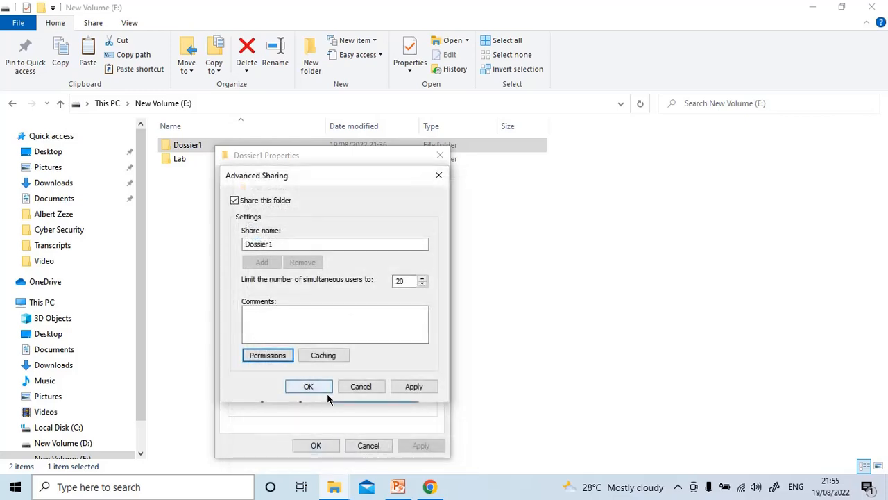
left_click(272, 357)
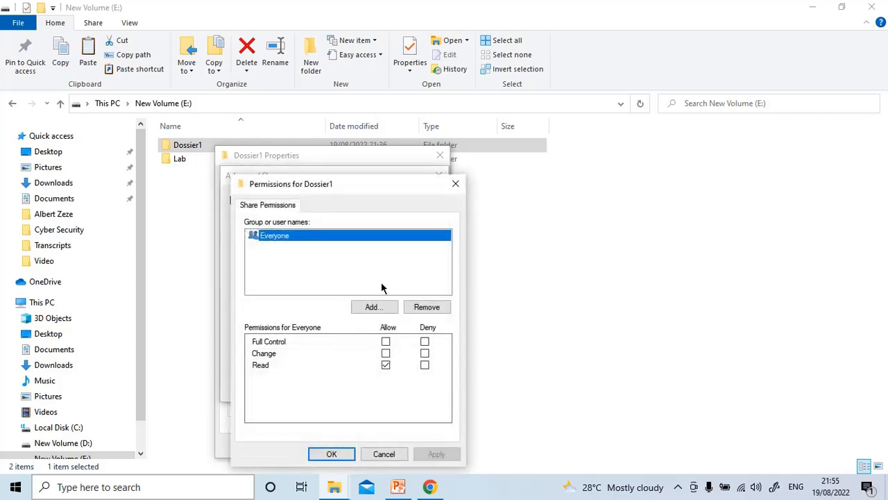
left_click(375, 308)
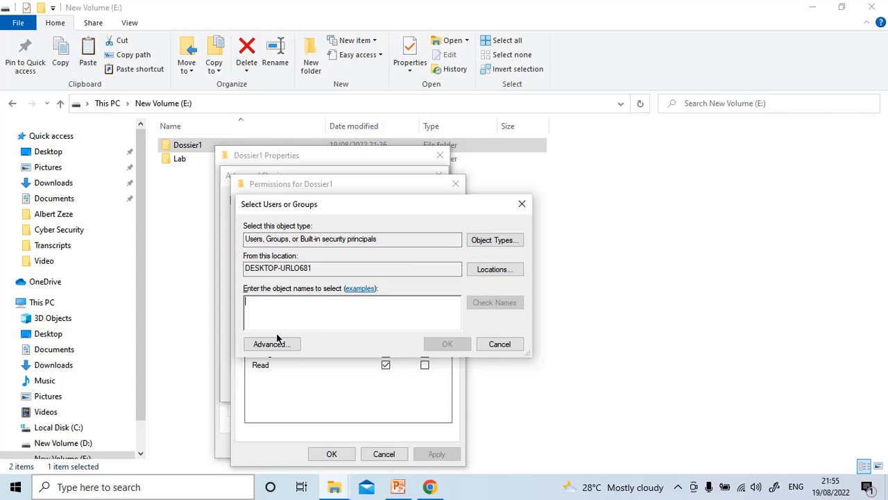
left_click(499, 344)
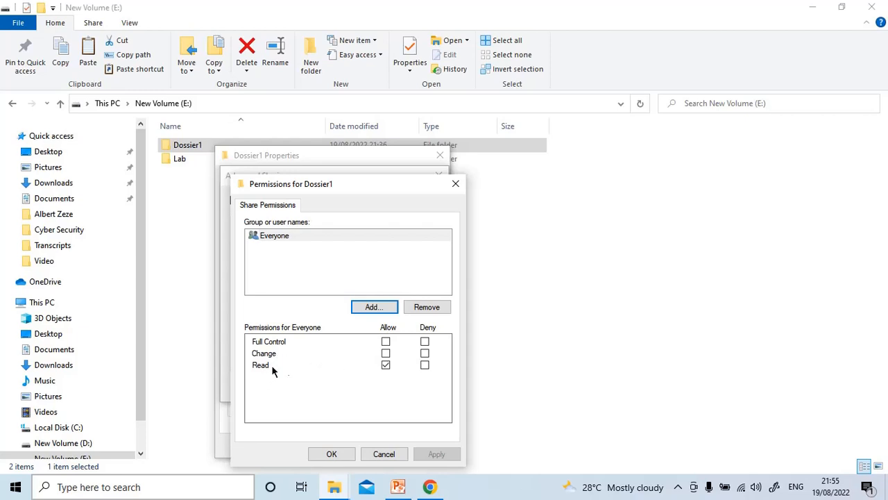
left_click(332, 455)
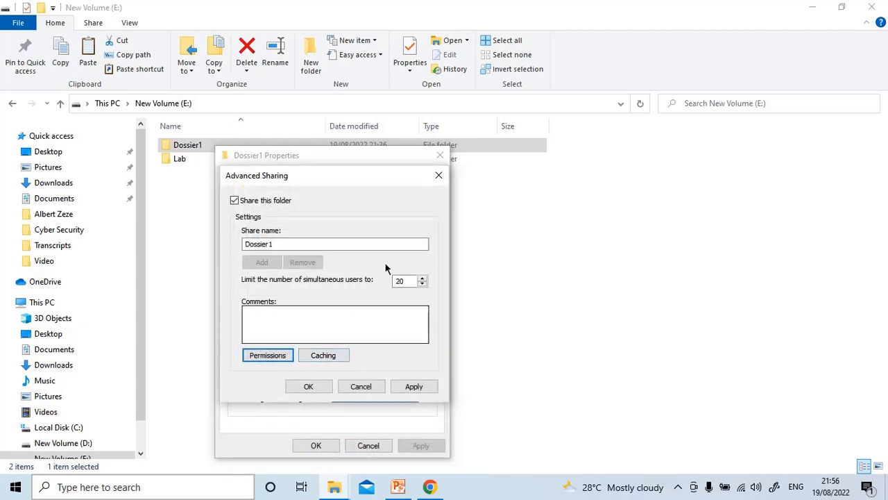
left_click(414, 387)
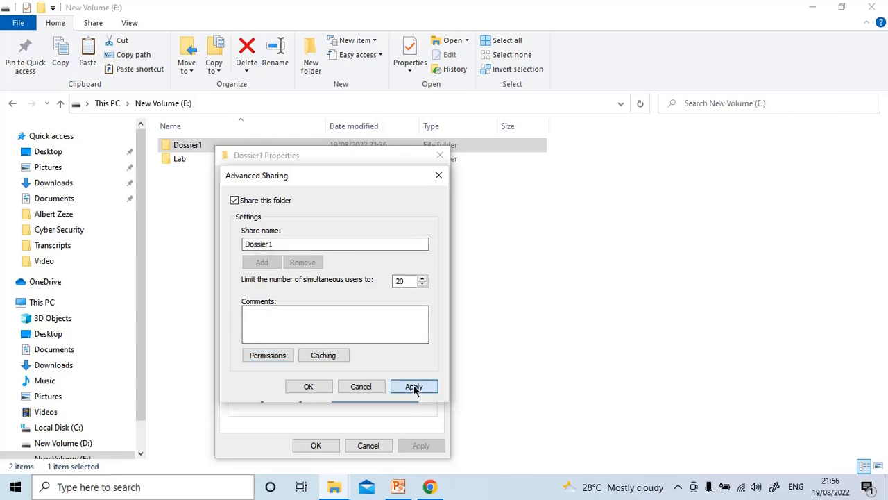
left_click(308, 387)
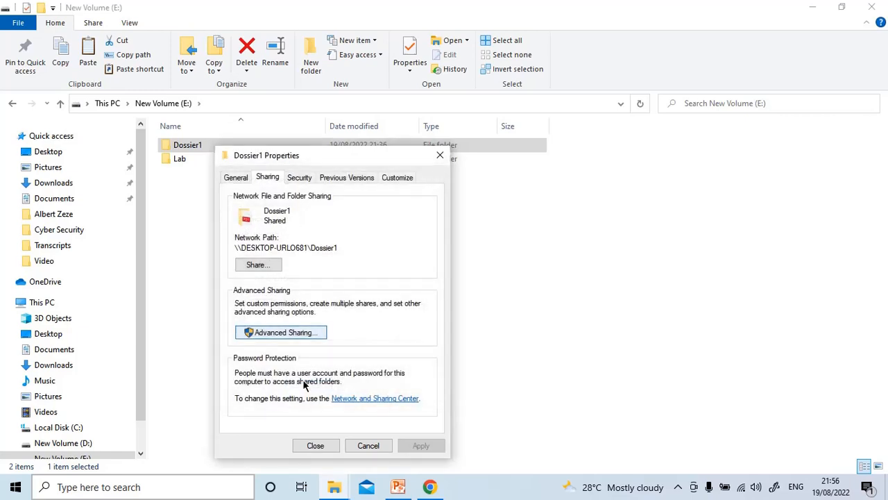
Step: Add Everyone to the people who can access Dossier1 over the network, with Read permission, and share the folder
left_click(260, 266)
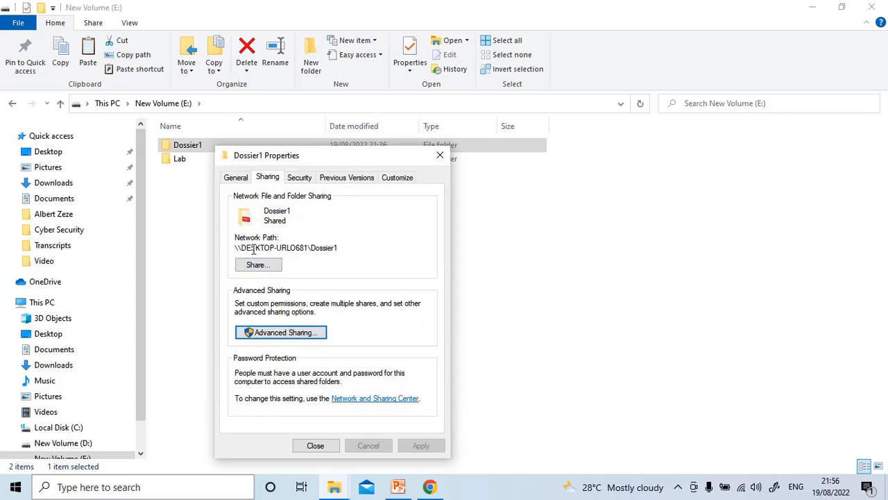
left_click(268, 265)
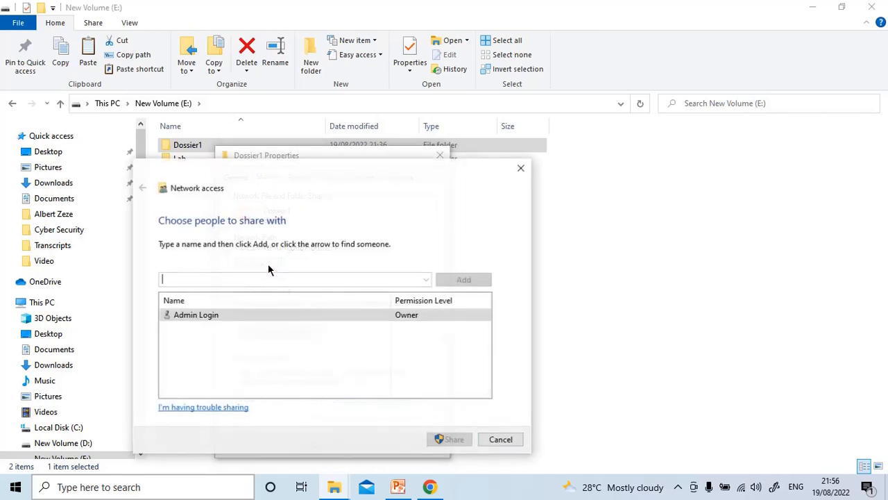
left_click(426, 280)
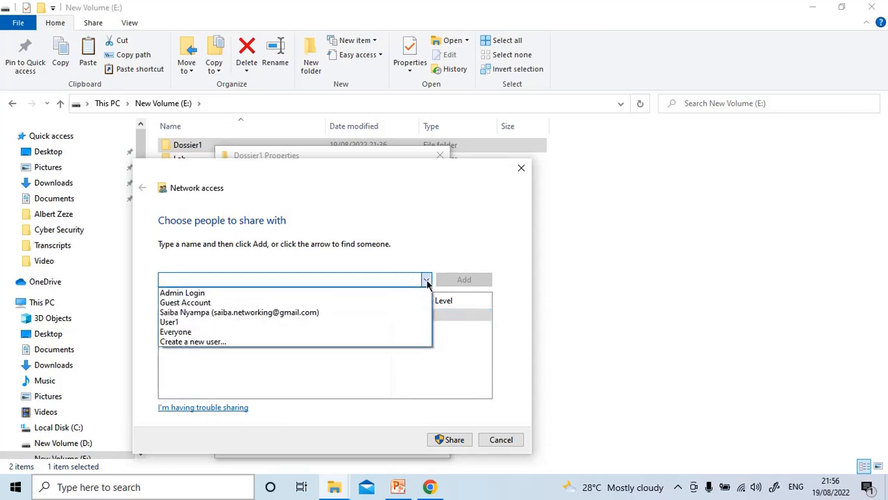
left_click(313, 332)
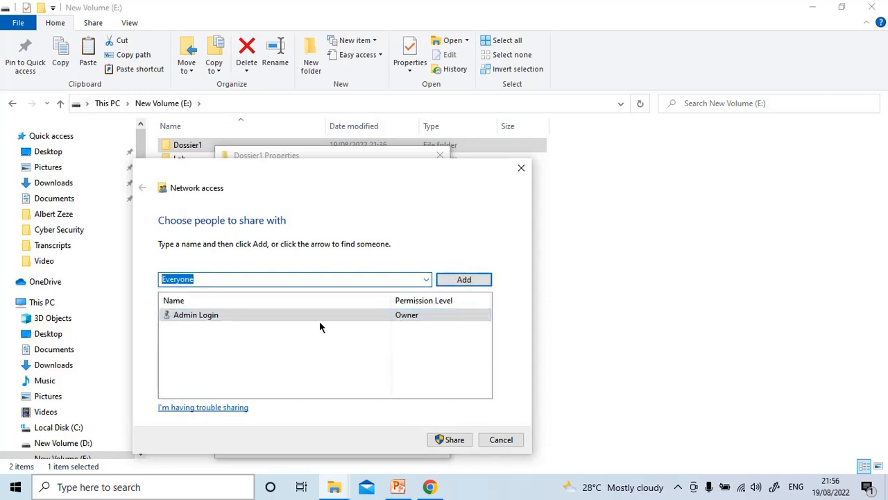
left_click(477, 279)
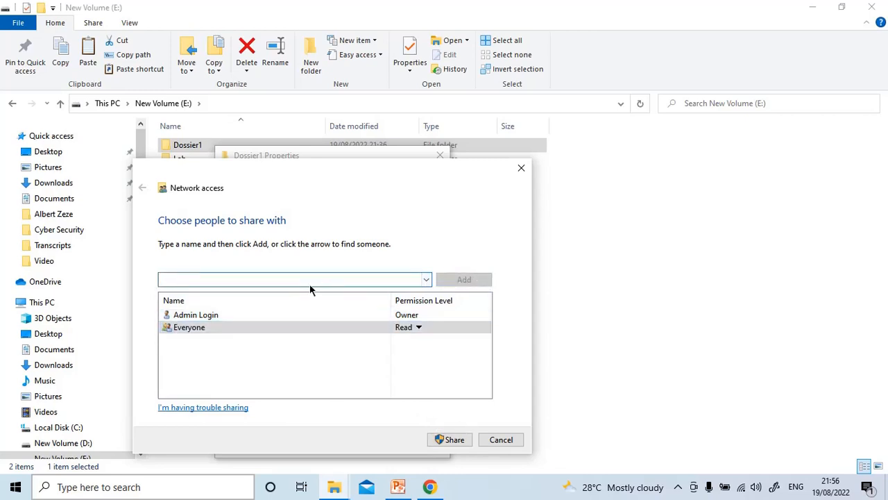
left_click(426, 279)
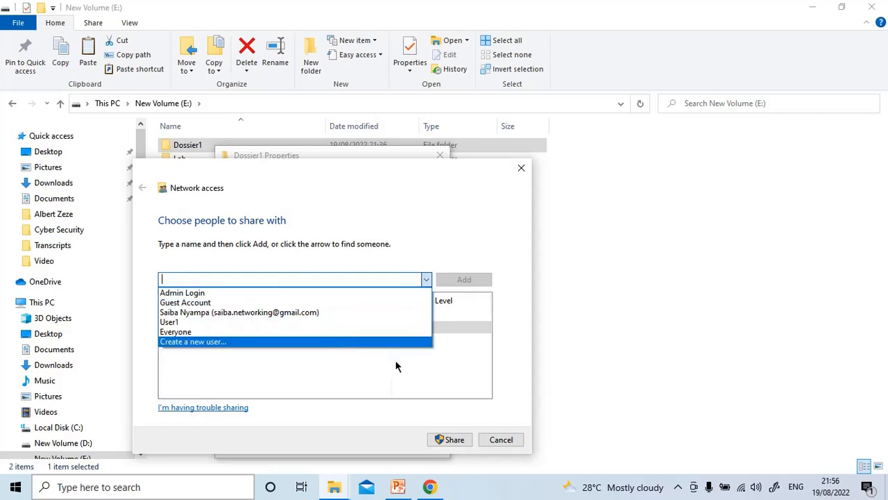
left_click(426, 280)
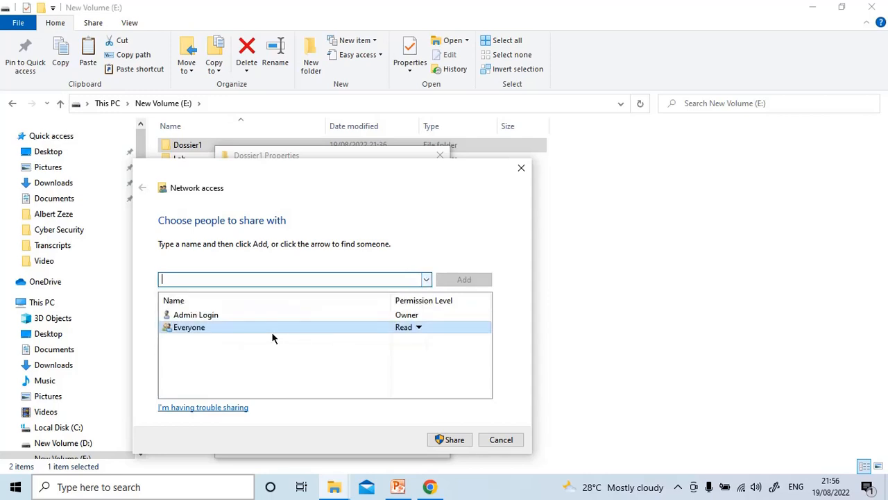
left_click(450, 442)
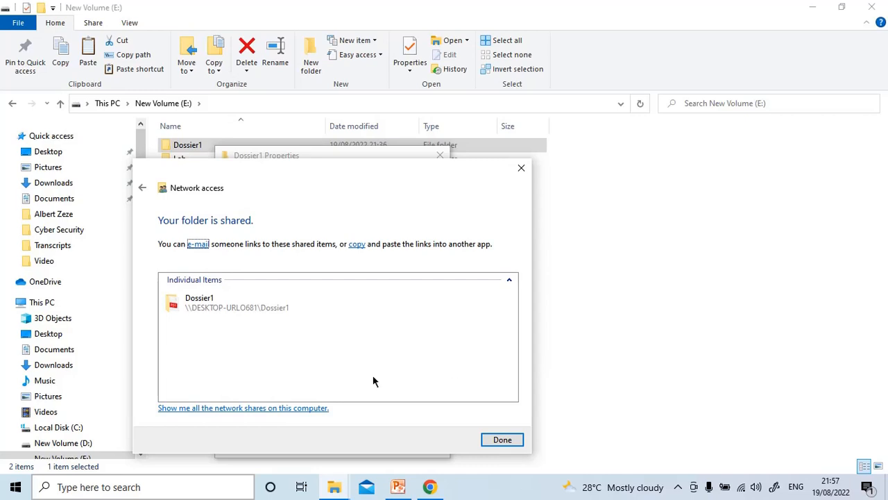
Step: Launch a Command Prompt window by running cmd from the Run dialog
key("super")
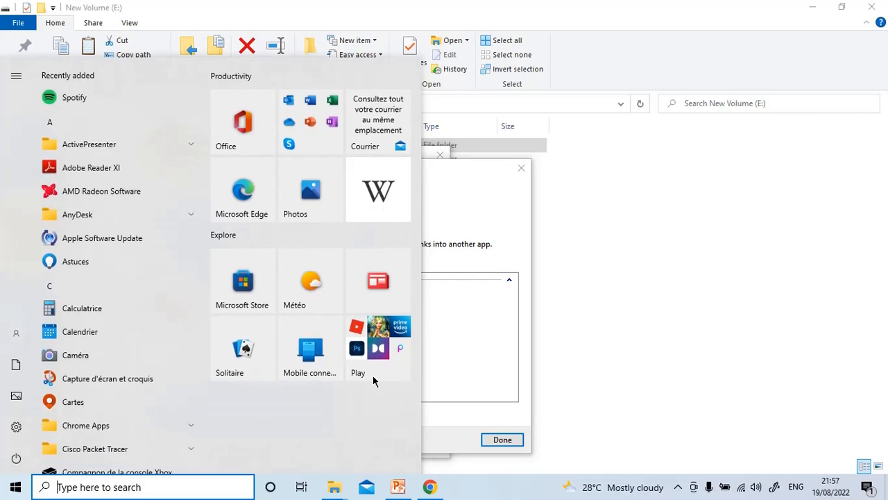
type("run")
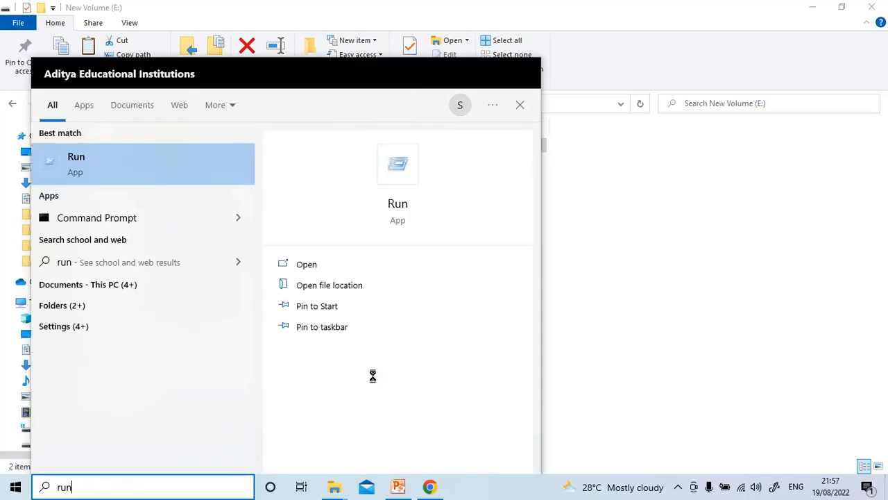
left_click(92, 165)
type("cmd")
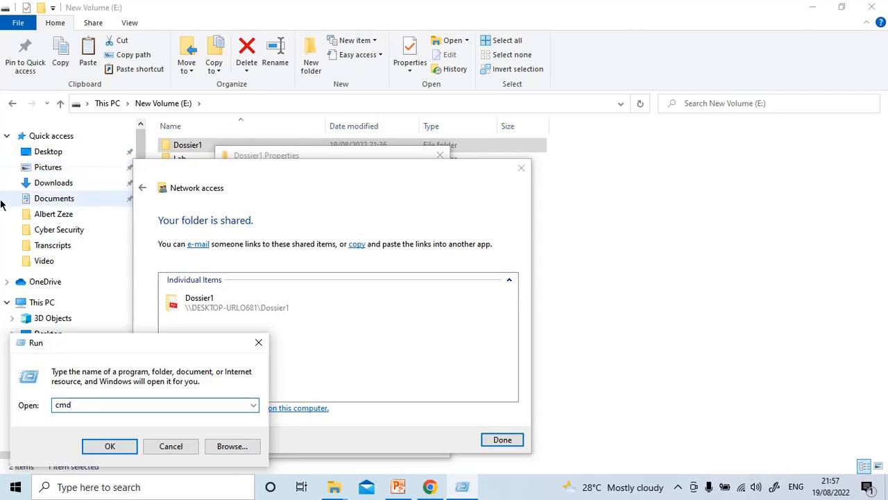
key("Return")
left_click(174, 115)
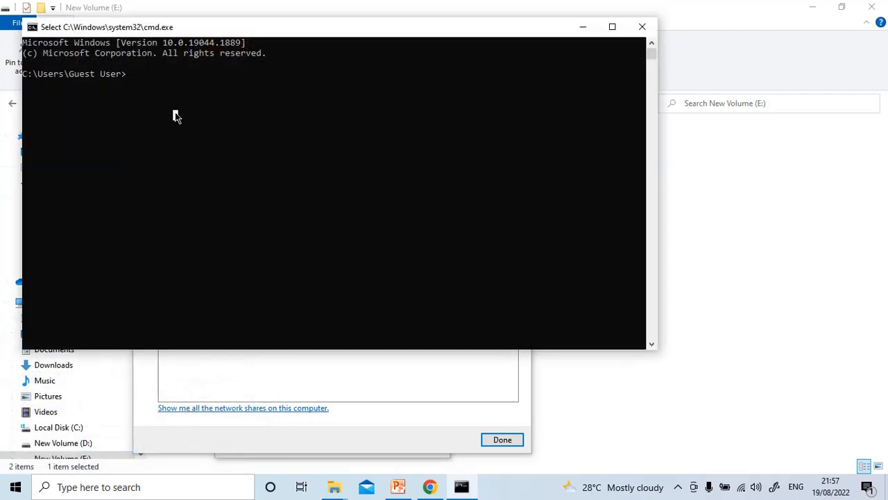
Step: Run ipconfig, copy the Wi-Fi adapter's IPv4 address, and minimise the Command Prompt window
type("ipconfig")
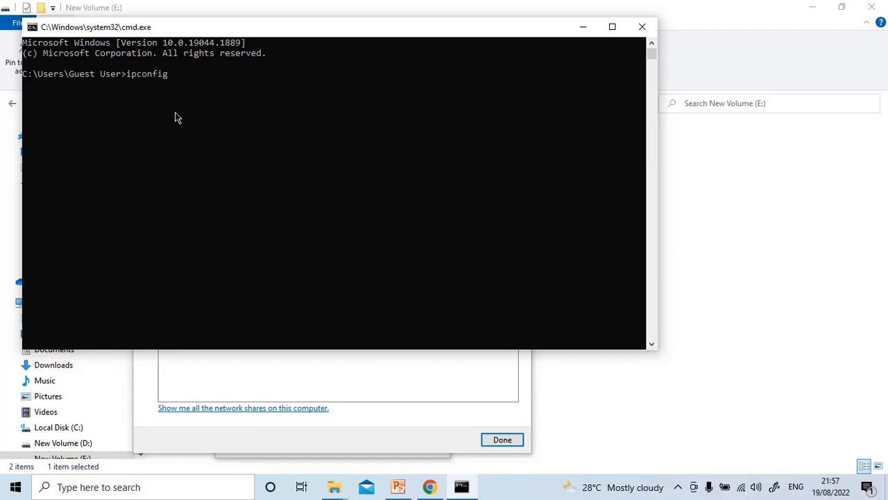
key("Return")
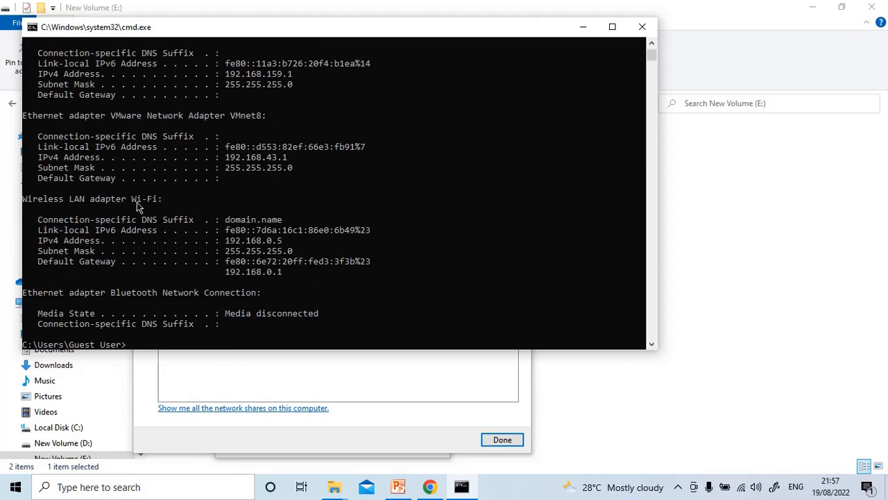
mouse_move(222, 241)
left_mouse_down()
mouse_move(289, 244)
mouse_move(229, 244)
left_mouse_up()
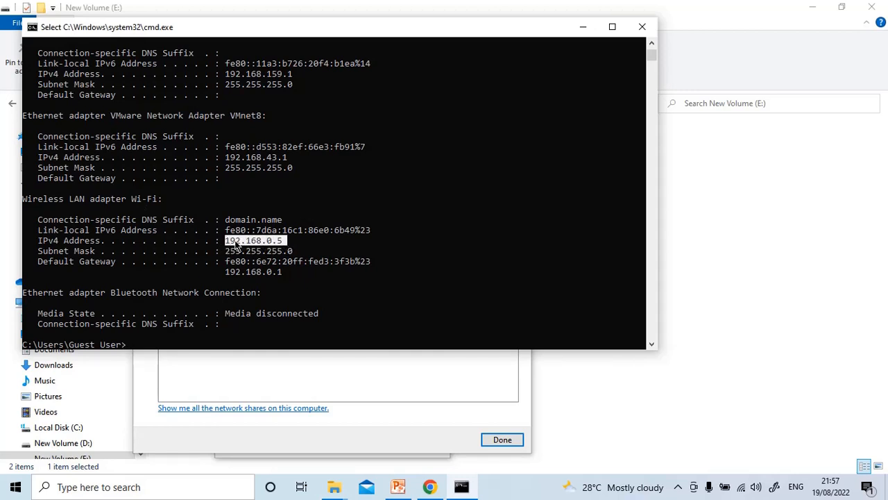
key("ctrl+c")
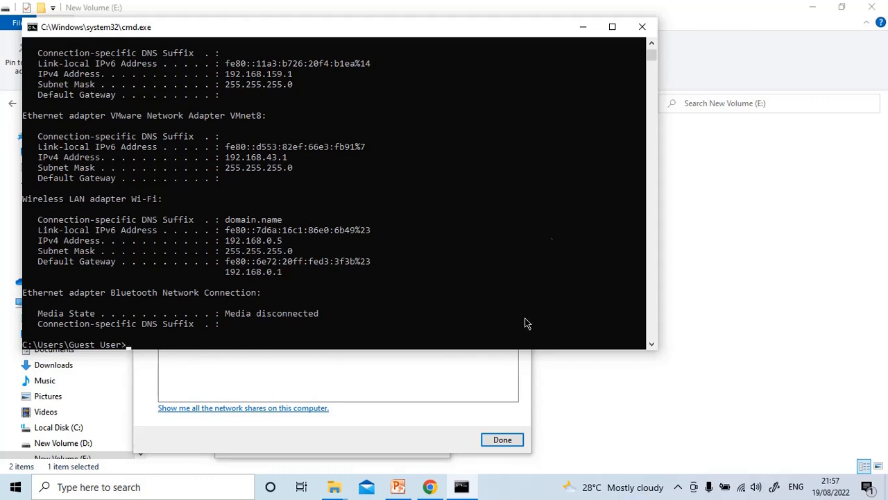
left_click(581, 30)
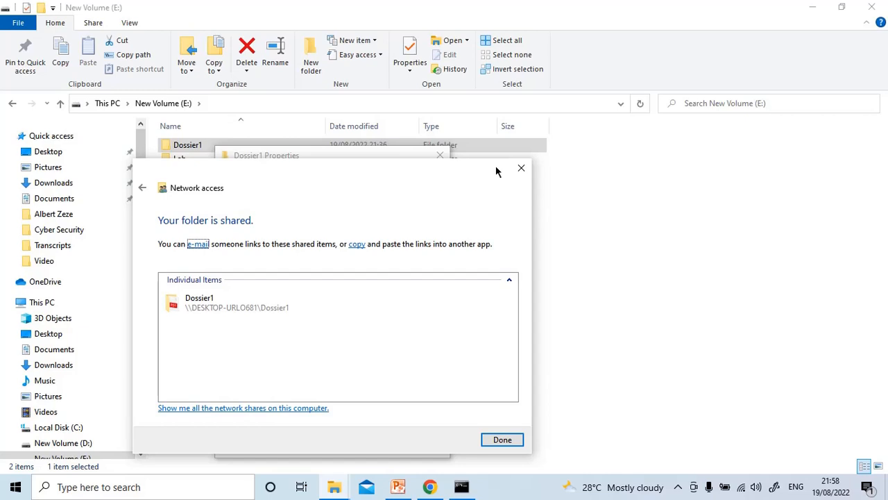
Step: Open the network location \\192.168.0.5 through the Run dialog and enter its shared Dossier1 folder
key("super+r")
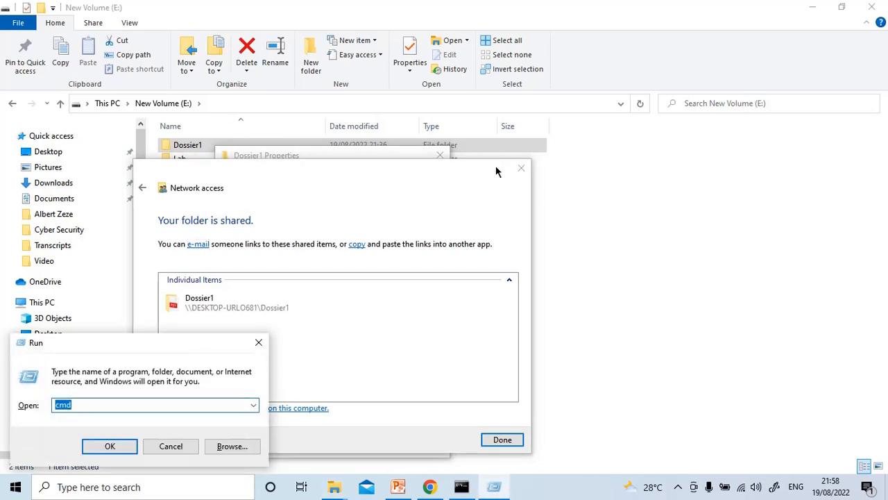
type("\\\\")
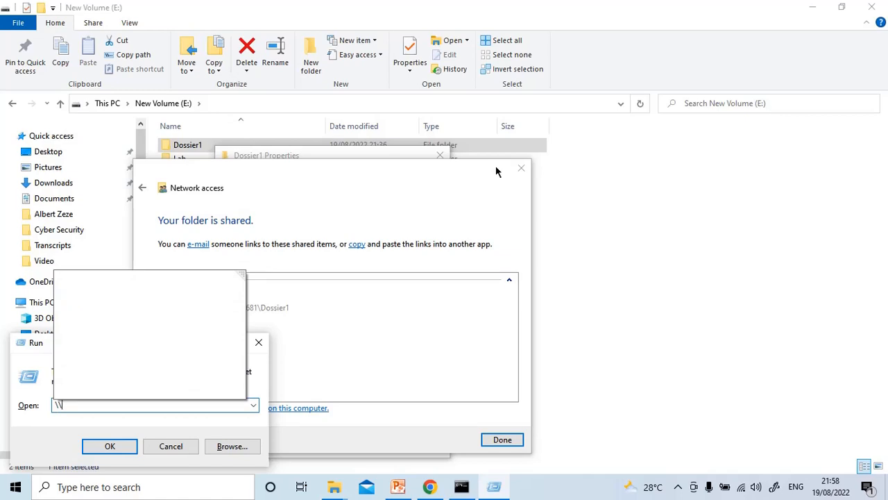
type("192.")
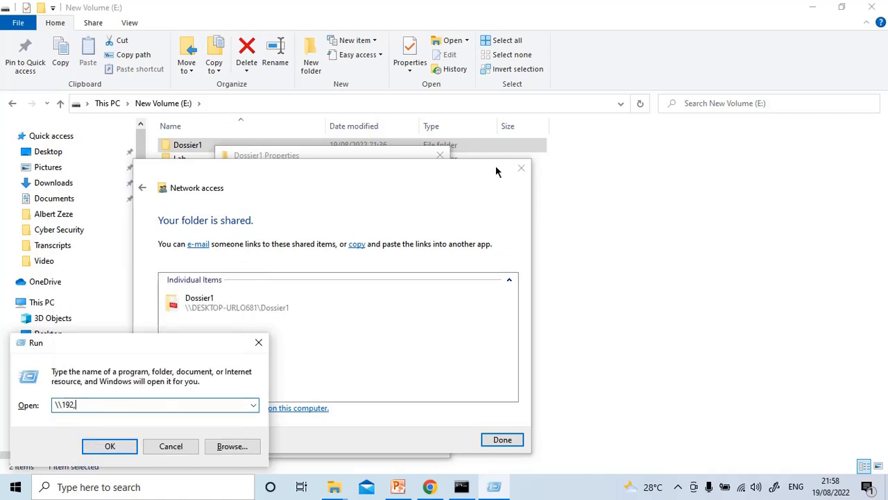
type("2")
key("BackSpace")
key("BackSpace")
type(".1")
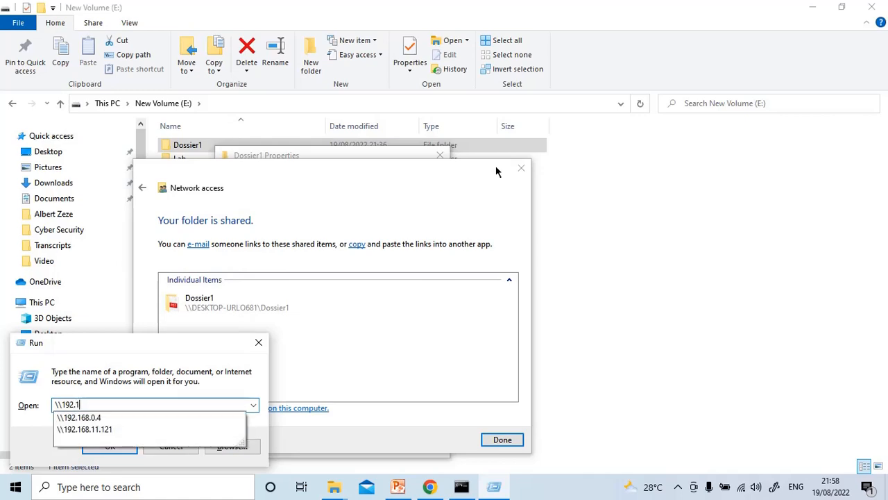
type("68.0")
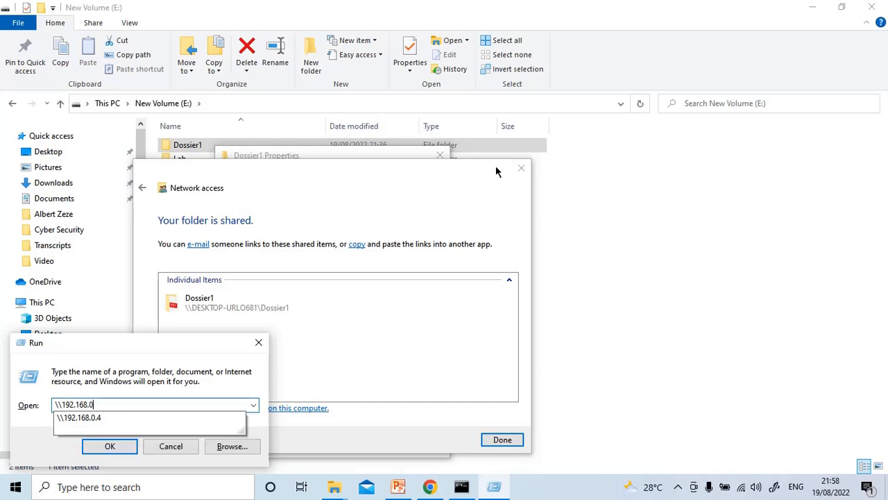
type(".5")
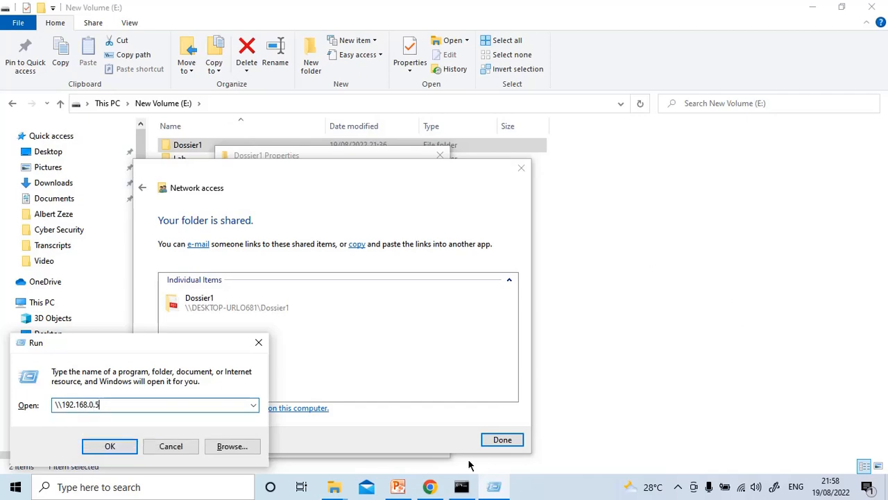
mouse_move(461, 489)
mouse_move(457, 438)
left_click(110, 446)
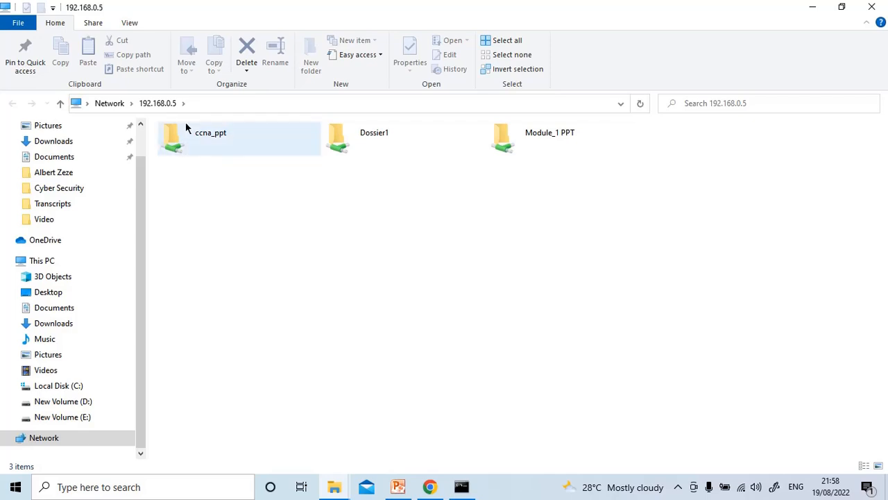
double_click(363, 136)
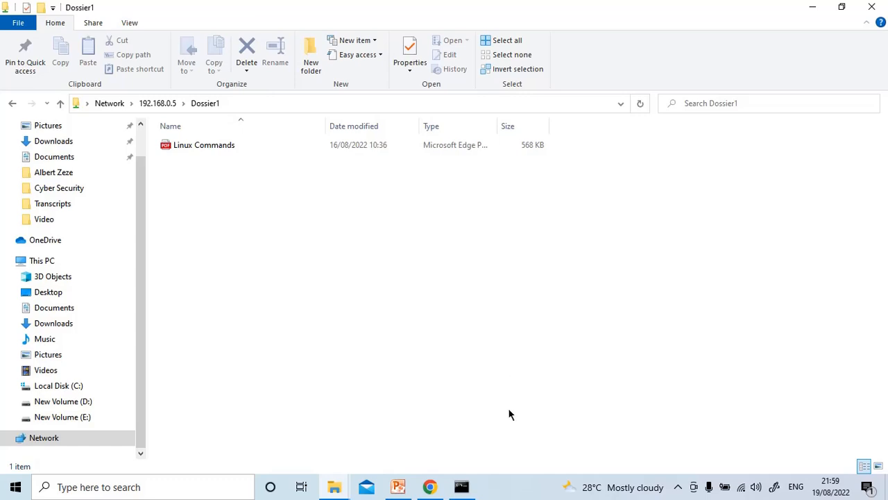
left_click(680, 487)
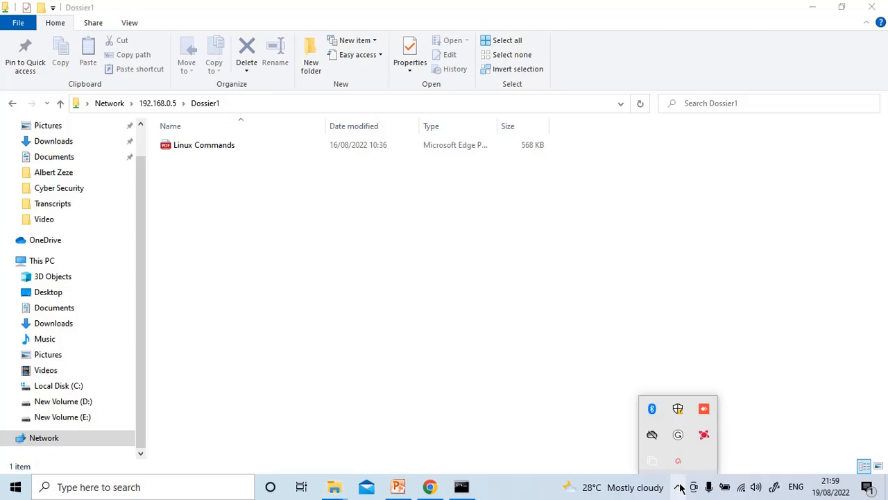